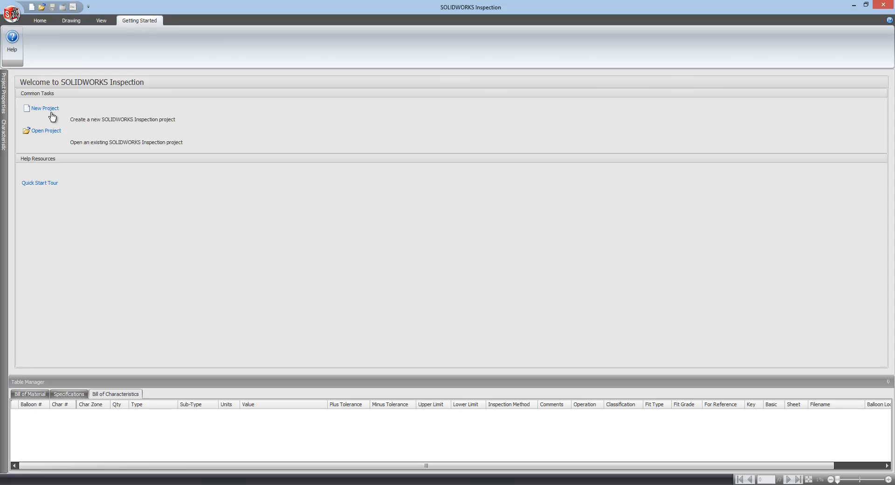
Step: Create a new inspection project from the AS9102 (Metric).ixpdot template
click(49, 108)
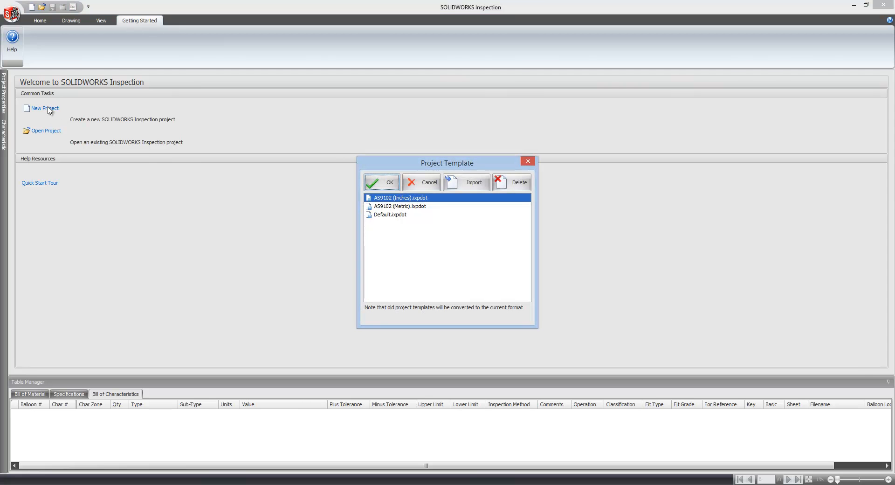
click(399, 207)
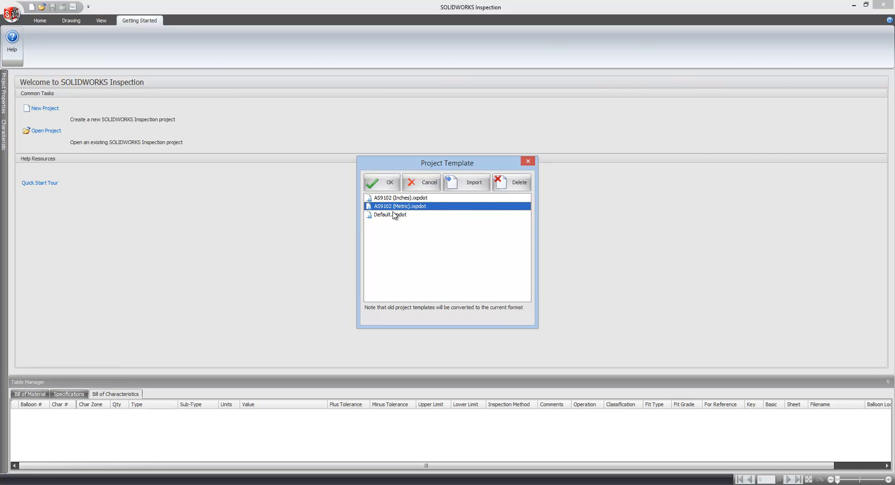
click(383, 187)
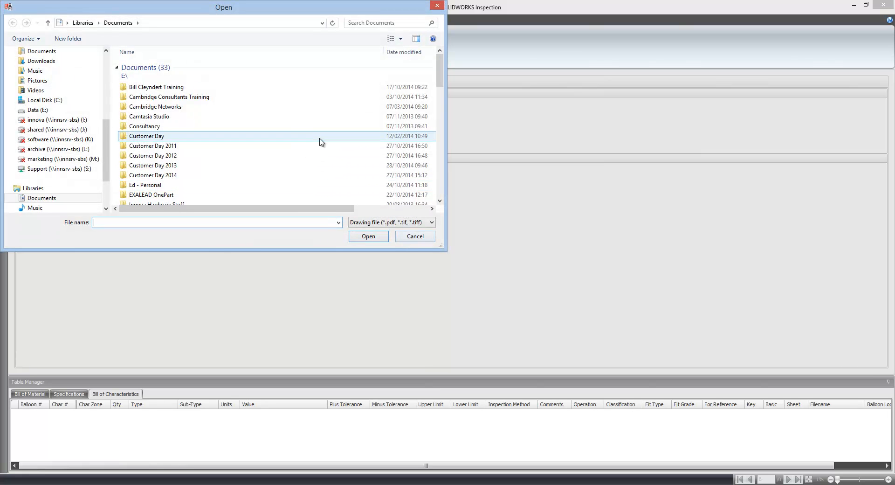
Step: Load the drawing LOWER PLATE - A2.PDF from the Standalone folder of SWInspection_demo into the project
scroll(70, 150, up, 6)
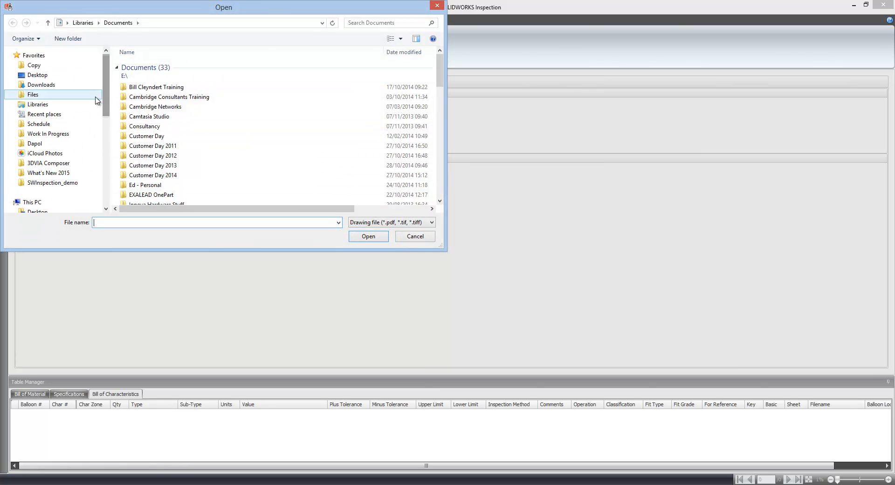
click(73, 182)
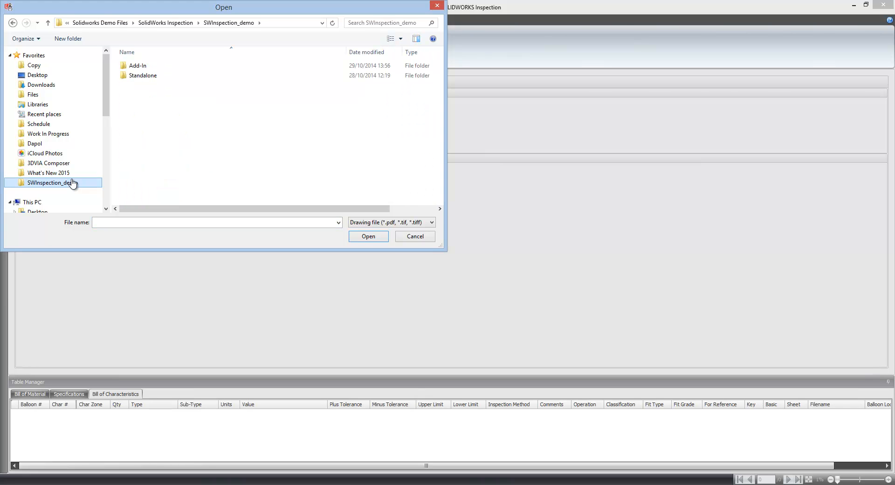
click(145, 76)
double_click(145, 76)
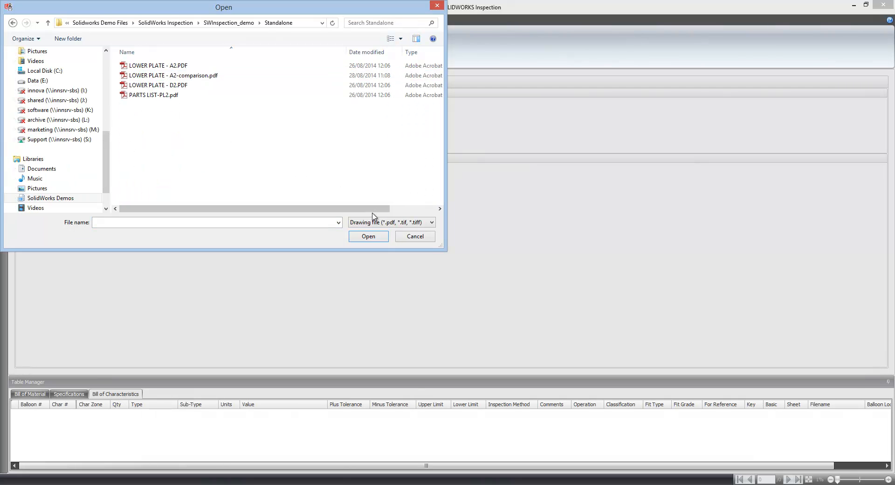
click(194, 66)
click(368, 237)
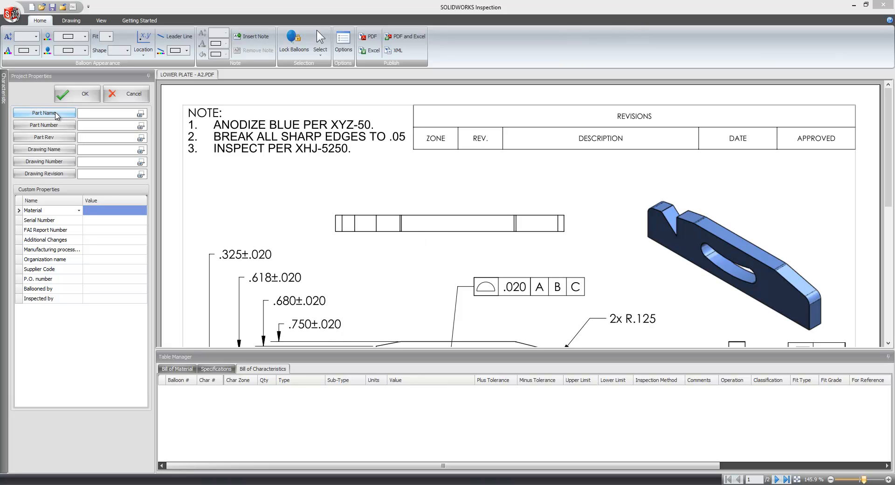
Step: Capture the Part Name from drawing number PRT-MFG-237465 and the Part Rev from A.2 in the title block, and accept the project properties
scroll(756, 170, down, 10)
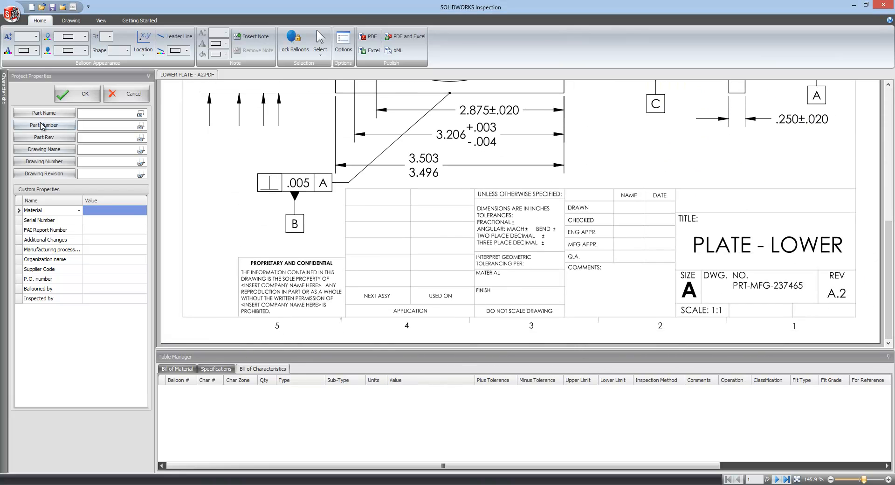
click(141, 114)
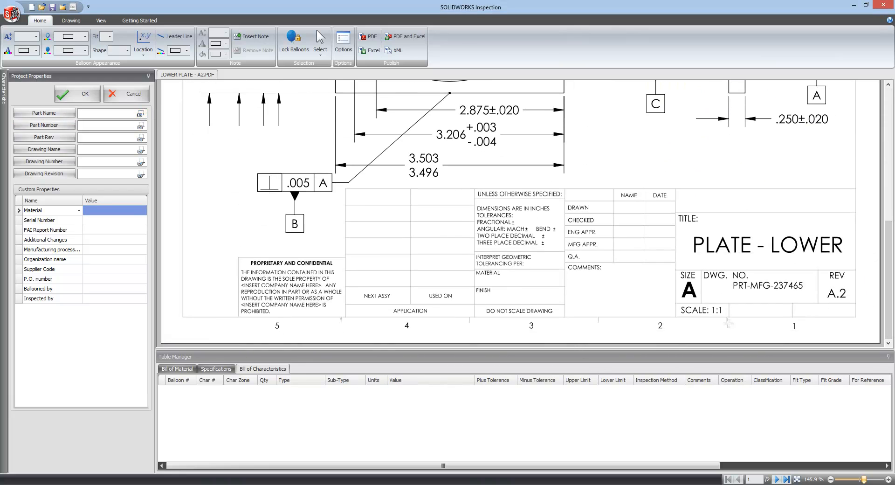
drag(732, 280, 814, 299)
click(141, 137)
drag(824, 285, 856, 307)
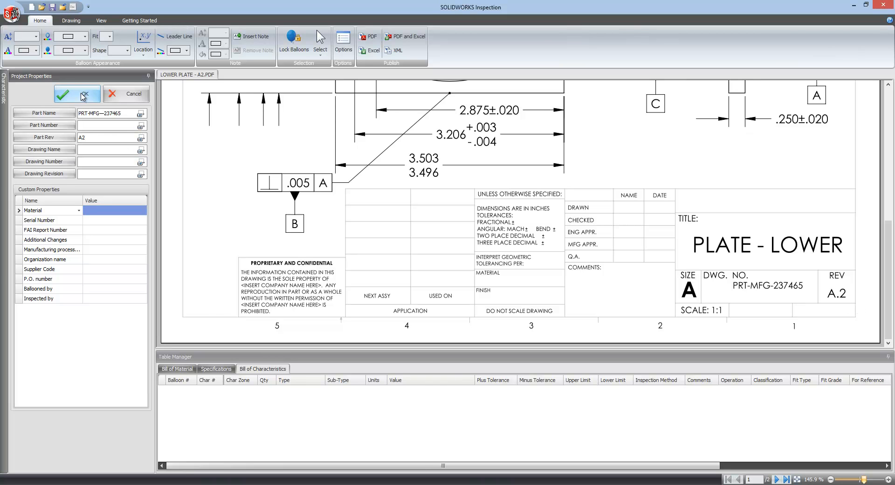
click(83, 95)
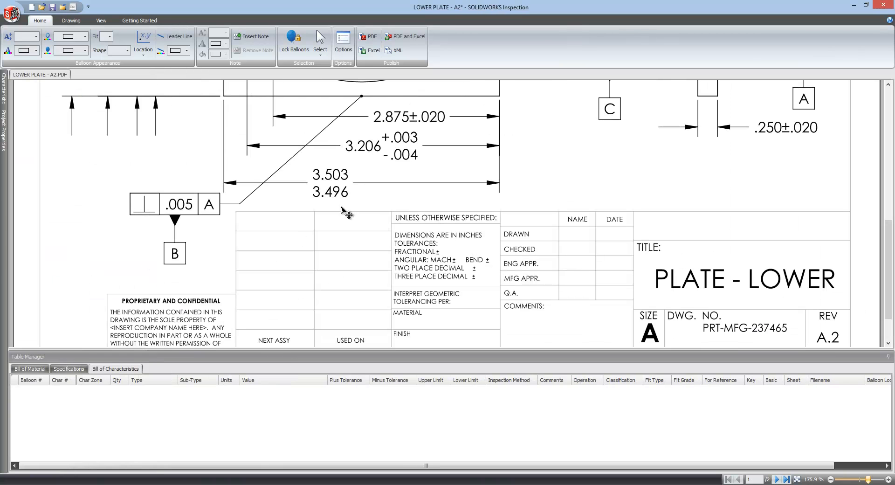
Step: Extract drawing notes 1 to 3 as separate note characteristics, recapturing the text of note 3, INSPECT PER XHJ-5250
drag(890, 238, 889, 113)
click(66, 22)
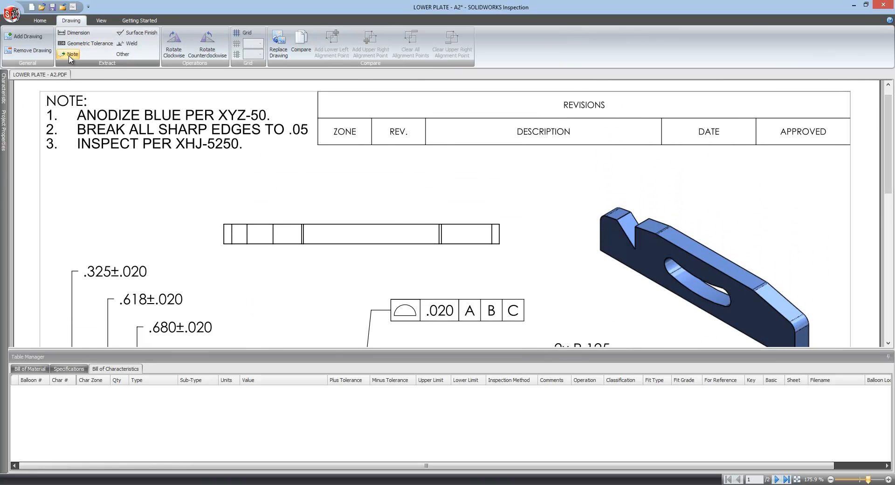
click(70, 55)
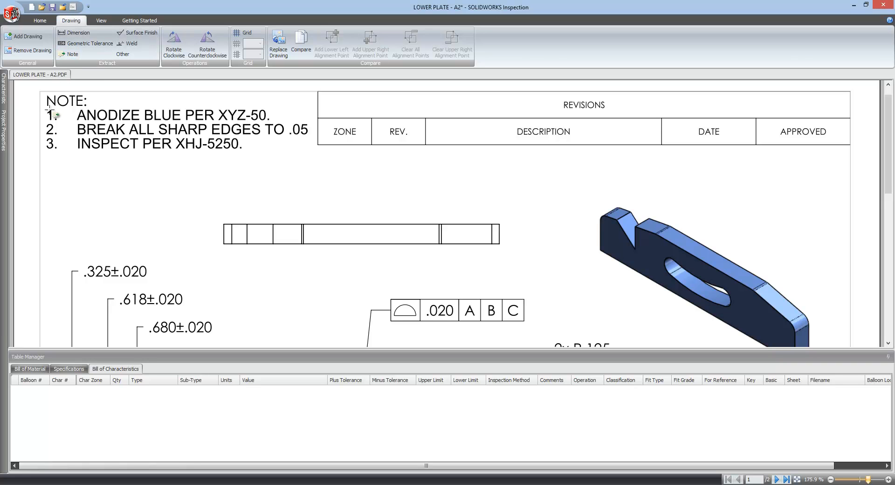
mouse_move(44, 107)
mouse_down()
mouse_move(156, 125)
mouse_move(276, 126)
mouse_up()
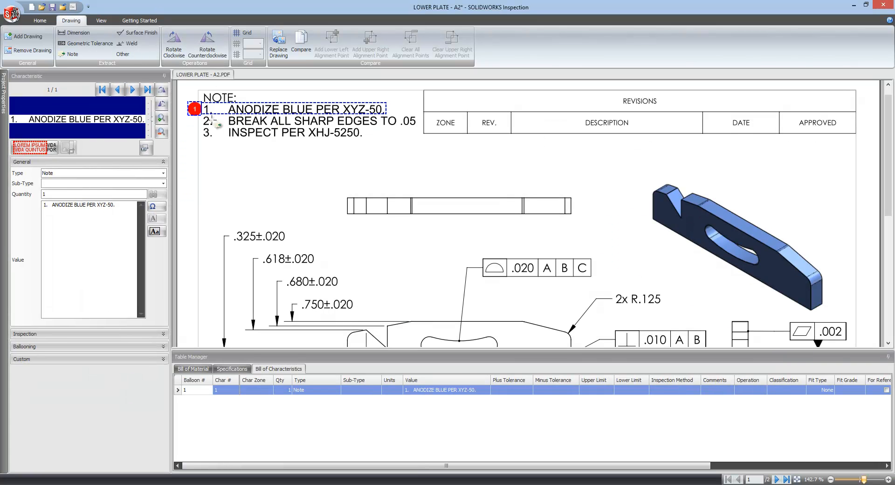
drag(204, 115, 420, 127)
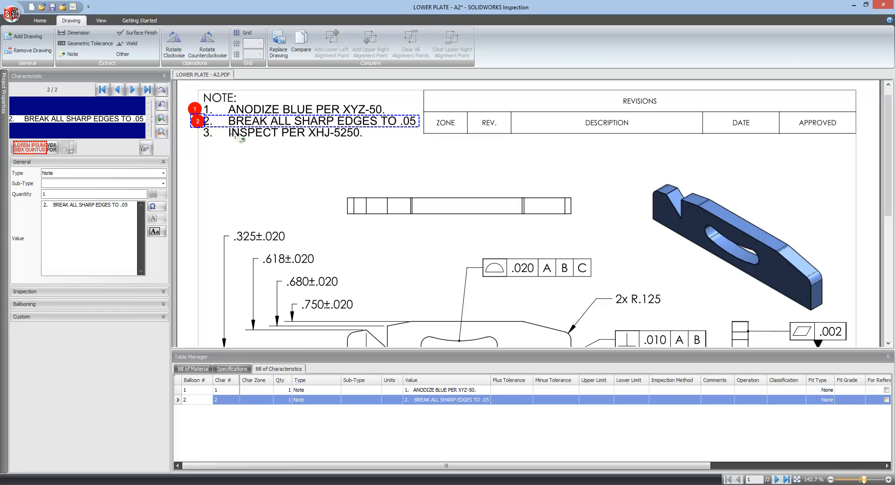
drag(203, 129, 367, 139)
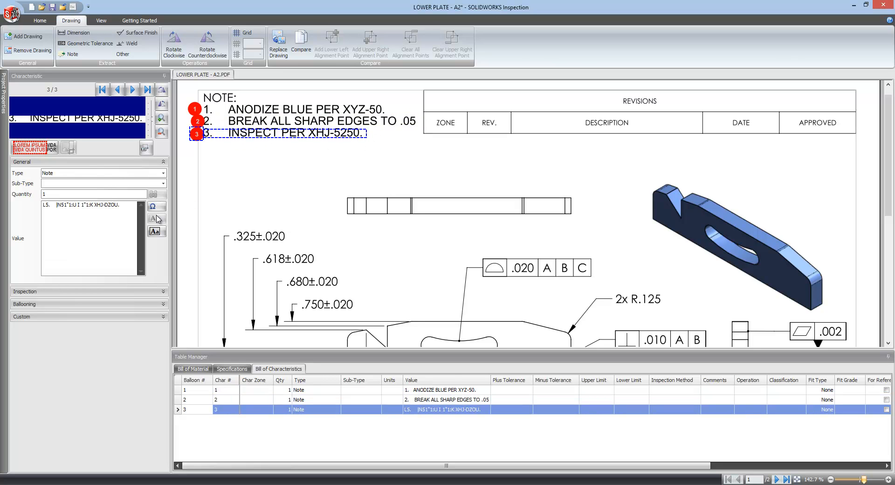
click(144, 150)
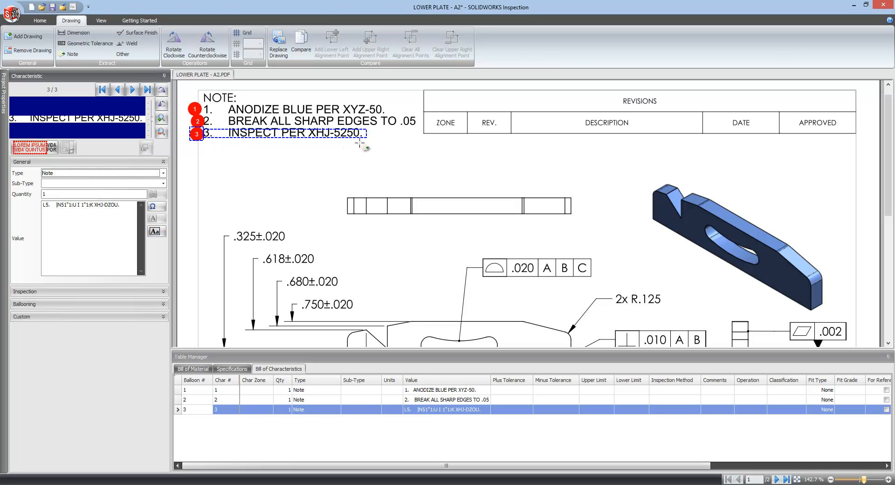
drag(374, 141, 203, 127)
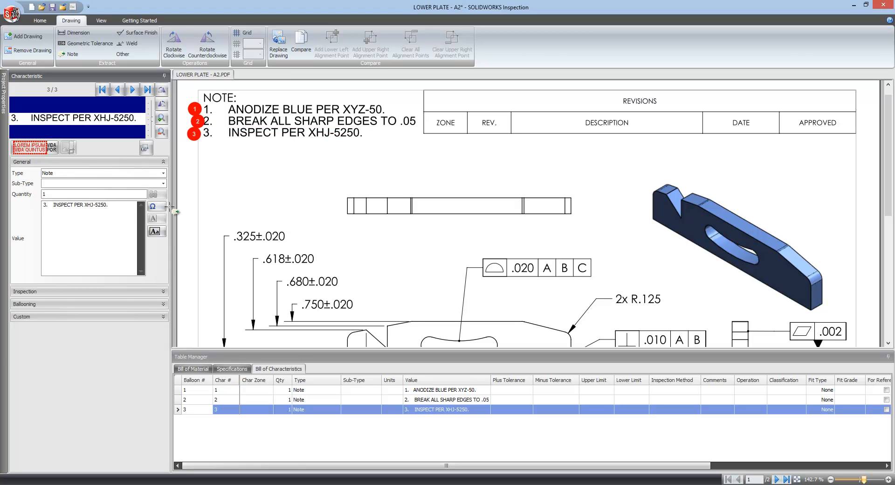
Step: Extract the .325, .618, .680 and .750 linear dimensions and the 2x R.125 radius as dimension characteristics
click(78, 33)
drag(232, 229, 292, 247)
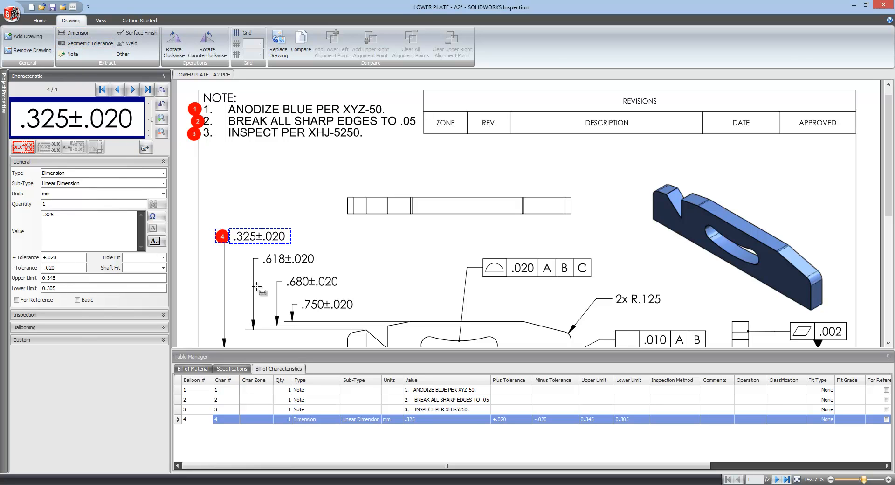
drag(261, 253, 365, 312)
drag(615, 291, 670, 309)
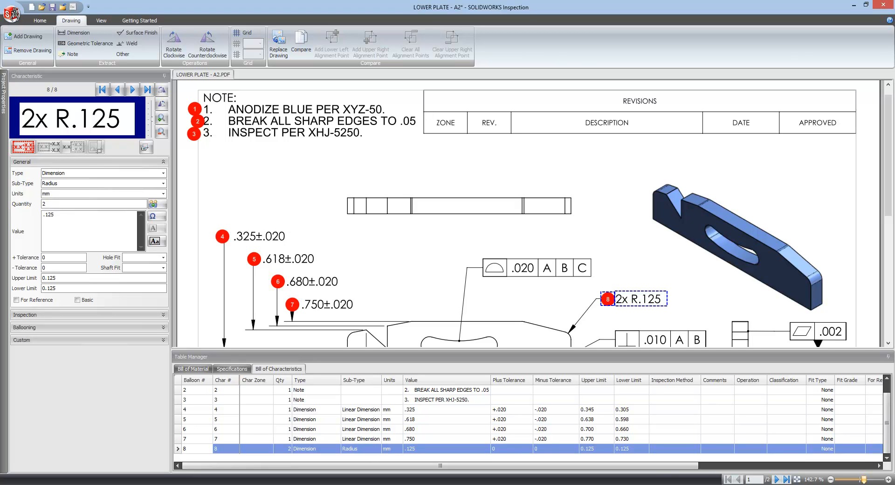
drag(689, 465, 771, 465)
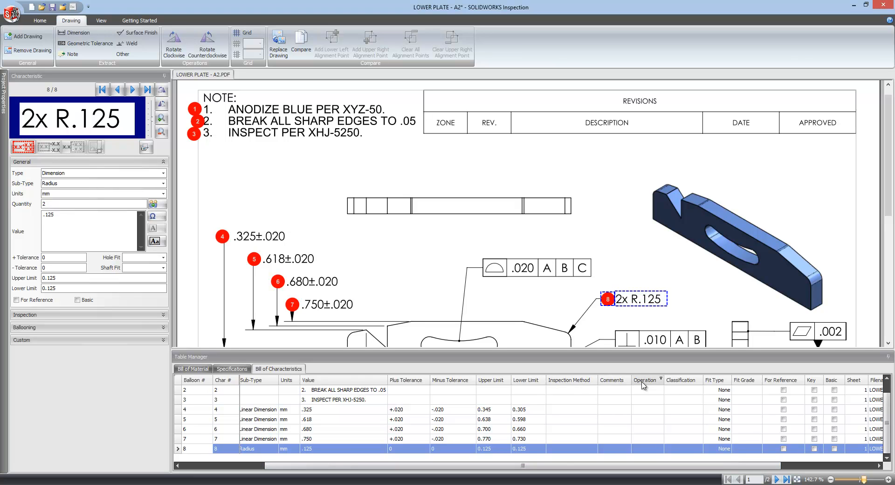
drag(719, 465, 811, 474)
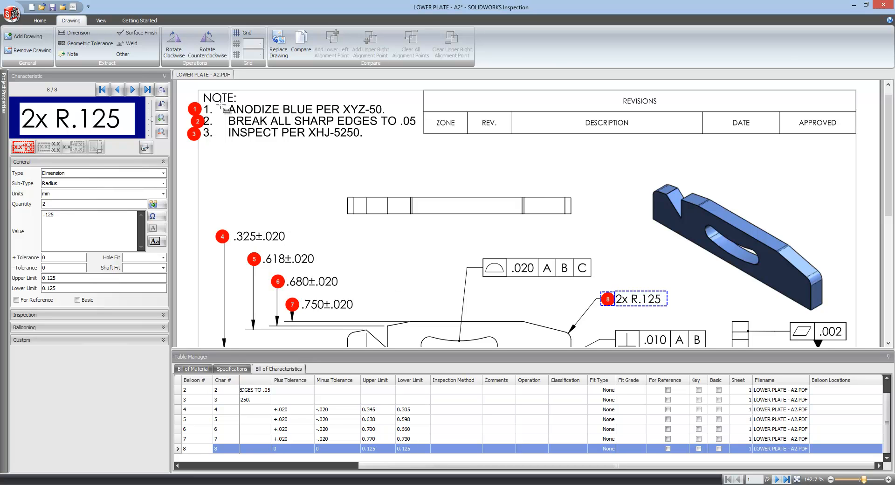
Step: Export the inspection report to Excel with the AS9102.xlt template, replacing the existing LOWER PLATE - A2-FAIR.xlsx
click(40, 20)
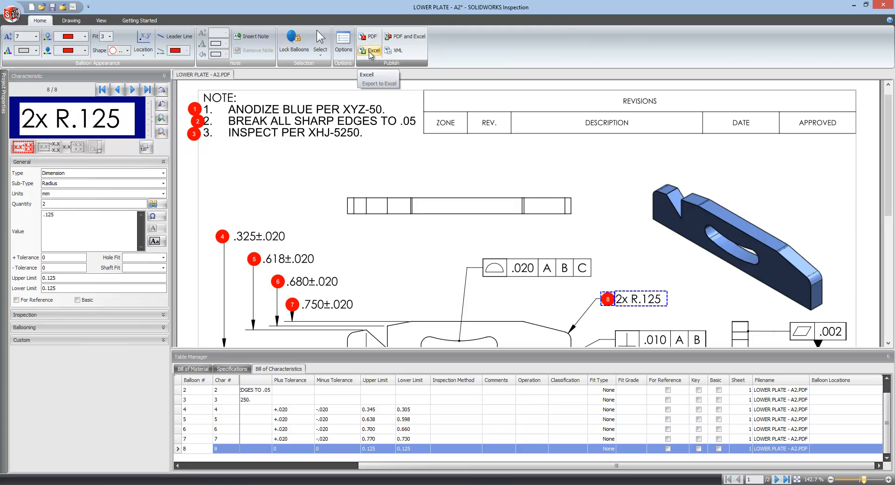
click(368, 51)
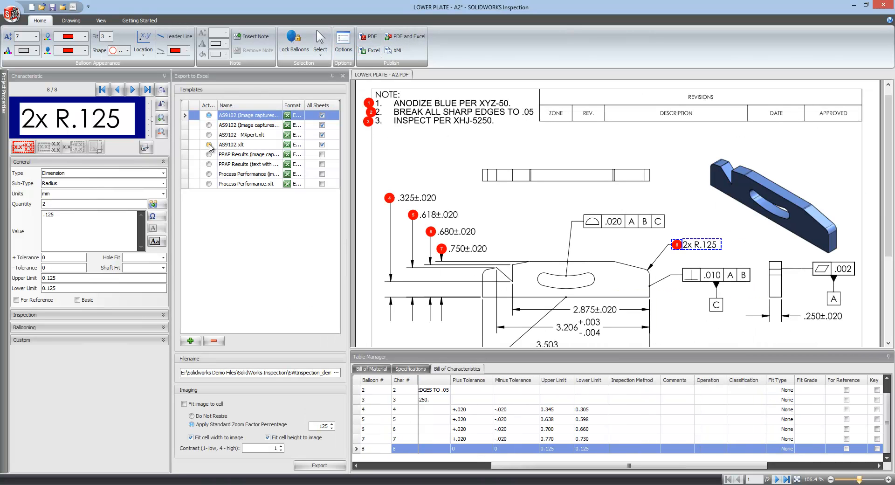
click(209, 145)
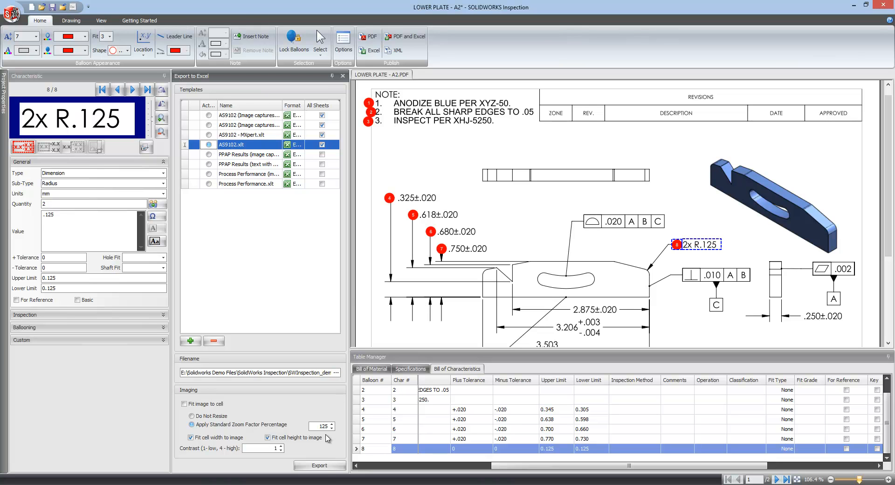
click(326, 467)
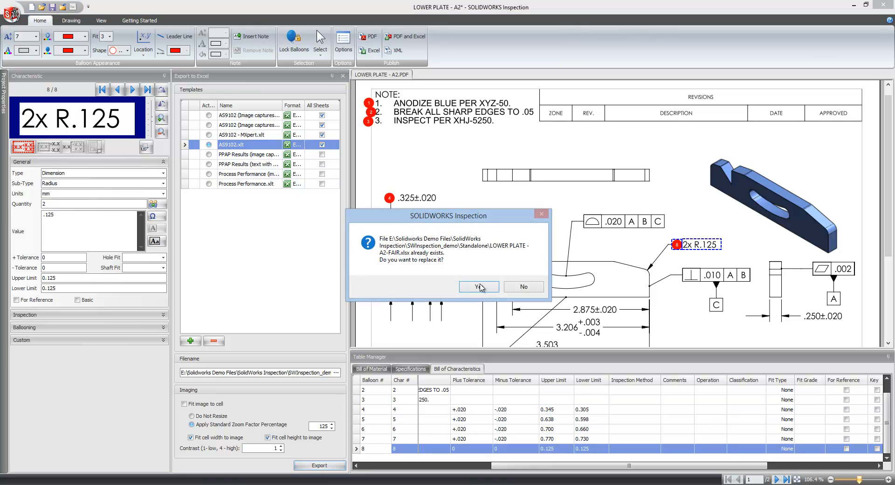
click(474, 280)
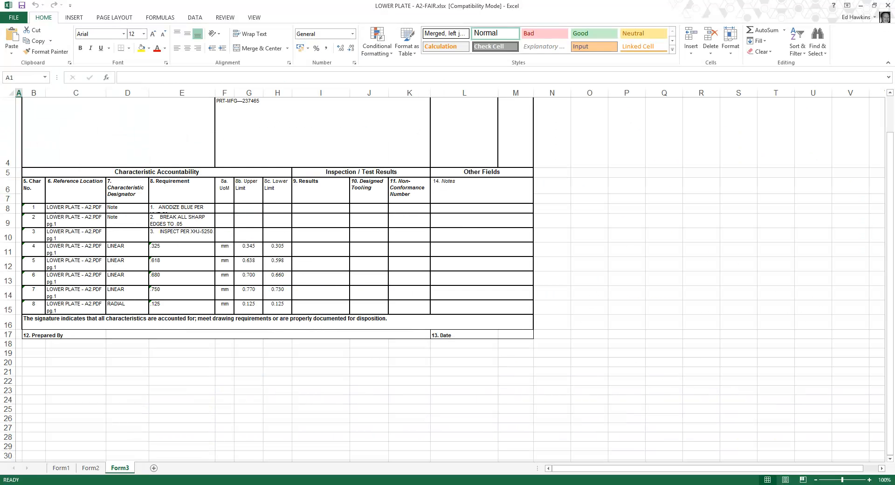
Step: Enter the inspection results 0.2, 0.6 and 0.699 for characteristics 4, 5 and 6 on Form3
scroll(308, 410, up, 1)
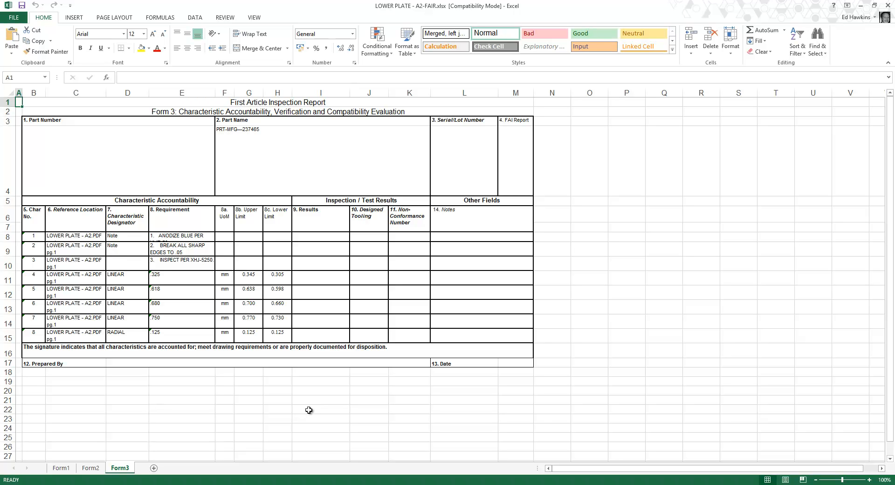
click(312, 275)
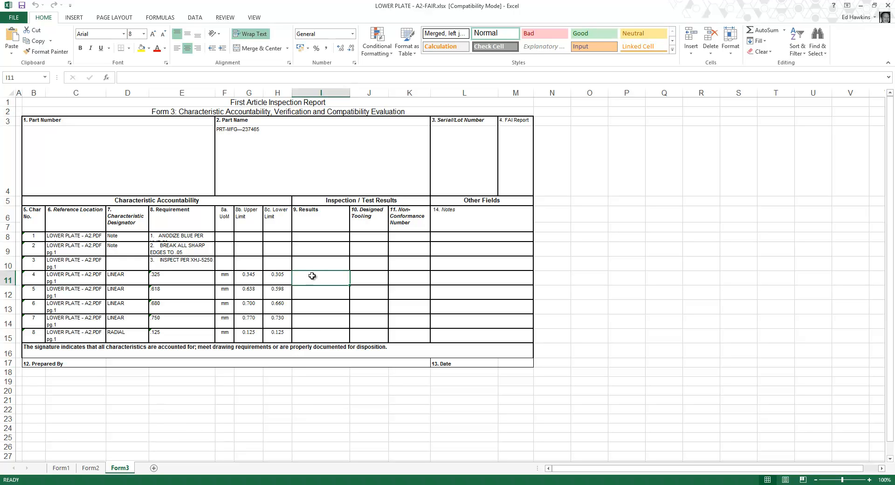
text(0.2)
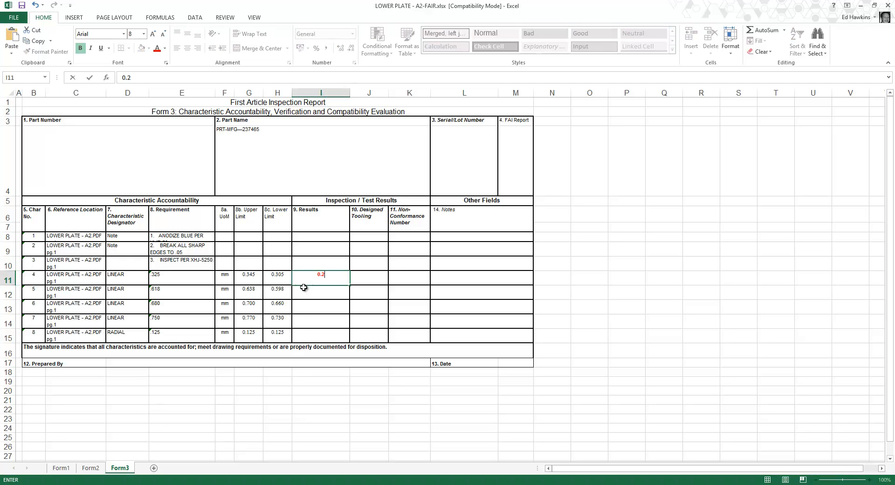
click(310, 295)
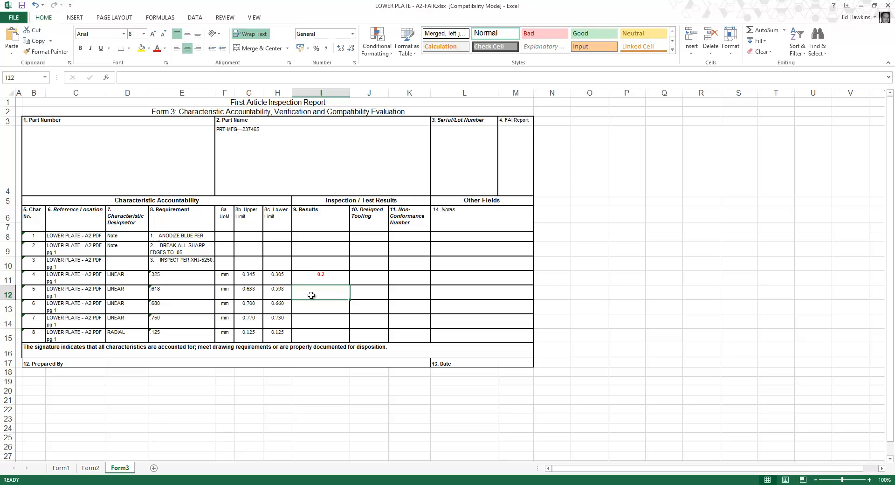
text(0.6)
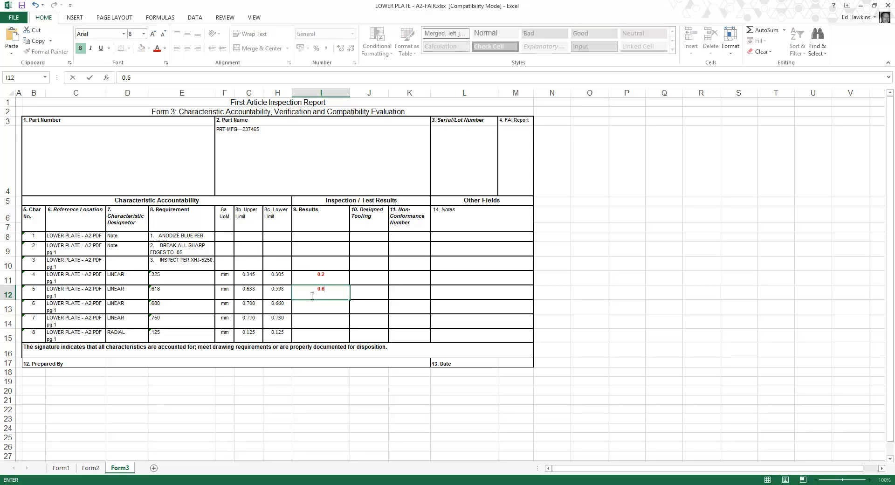
click(333, 309)
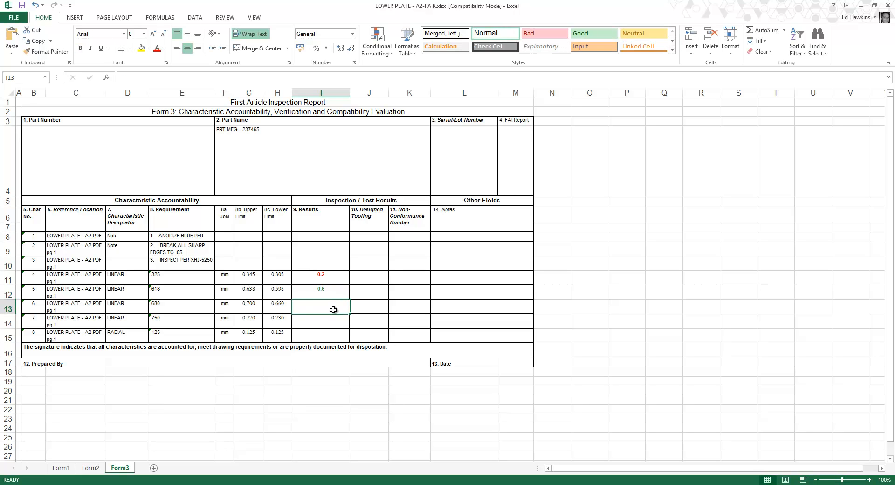
text(0.699)
Step: Switch to SOLIDWORKS and start a new inspection project on the lower plate drawing with the Default.swidot template
key(alt+Tab)
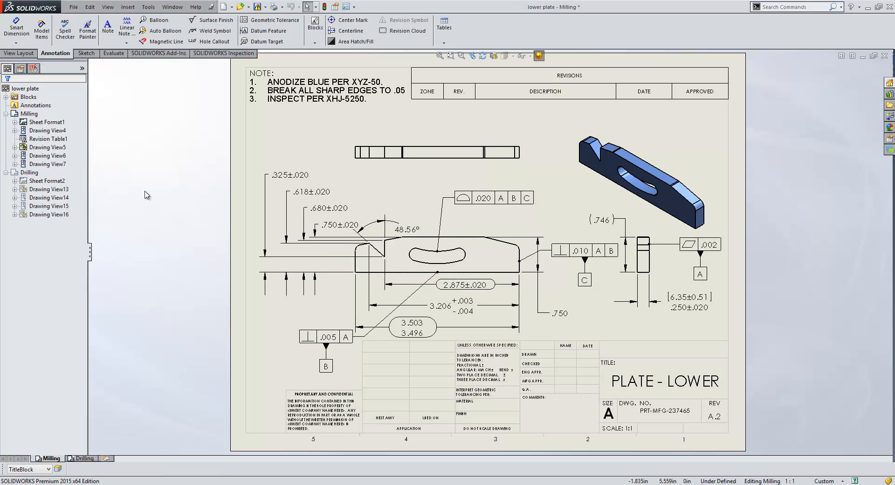
click(224, 53)
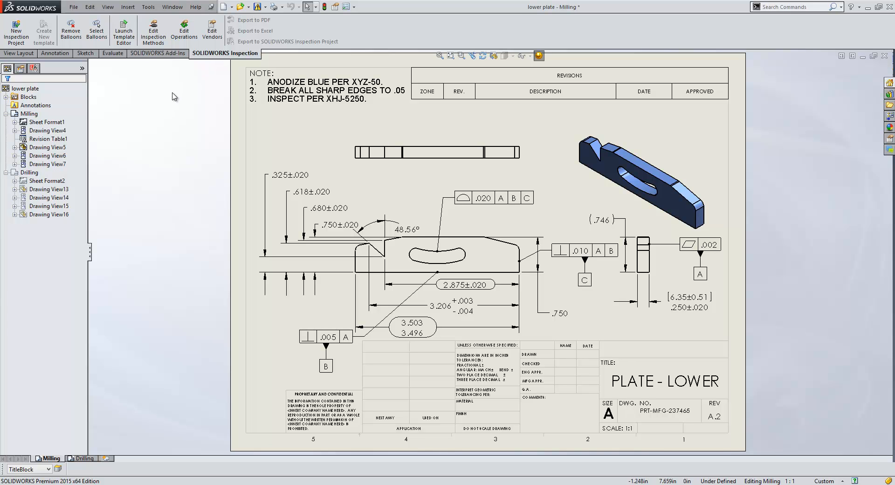
click(19, 32)
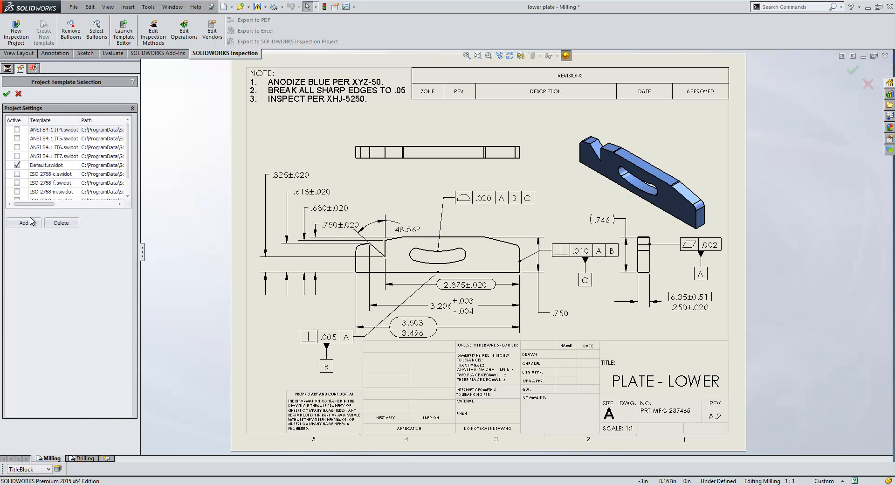
click(7, 93)
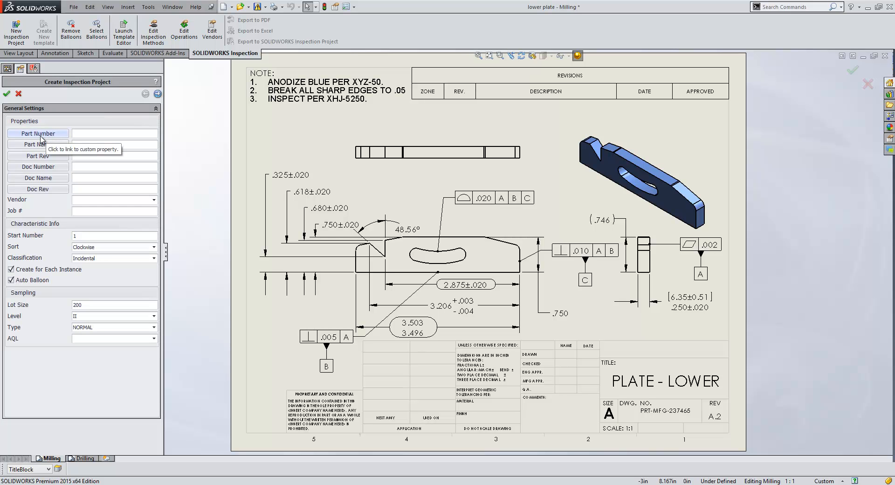
Step: Link the part number to the model's Number property, PRT-MFG-237465, and the part name to the drawing's Description property, Plate - Lower, Drawing
click(40, 136)
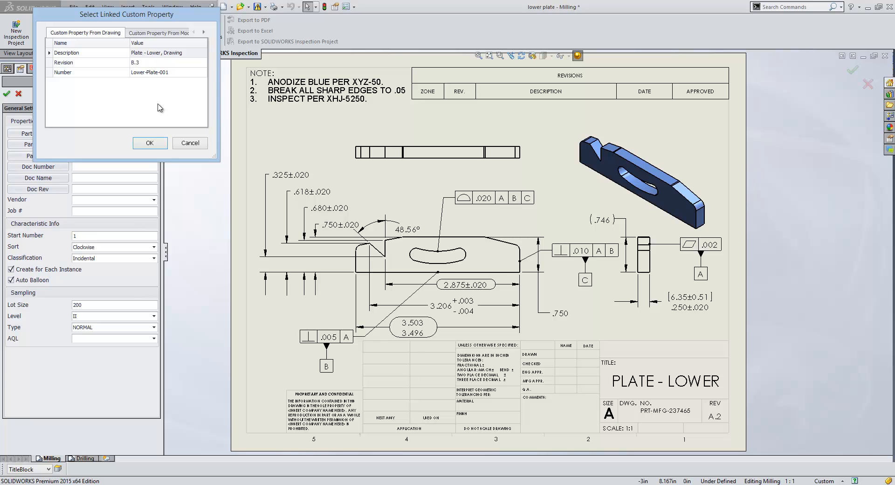
click(150, 33)
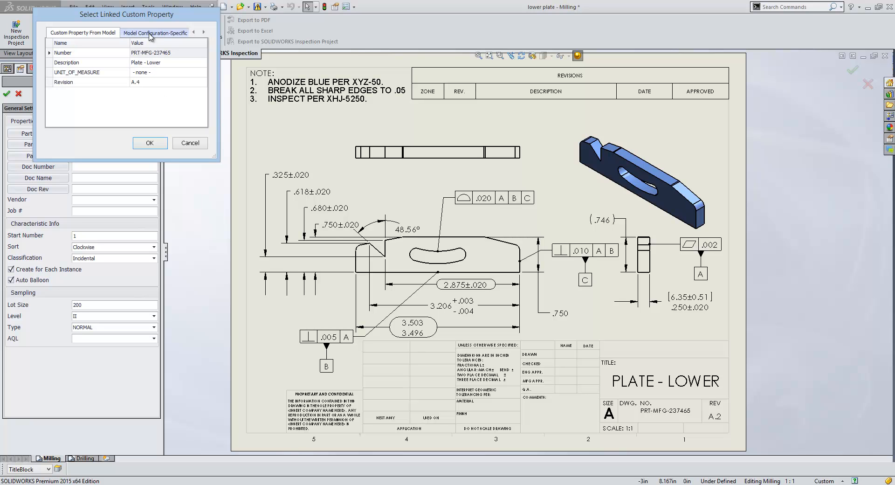
click(150, 143)
click(35, 148)
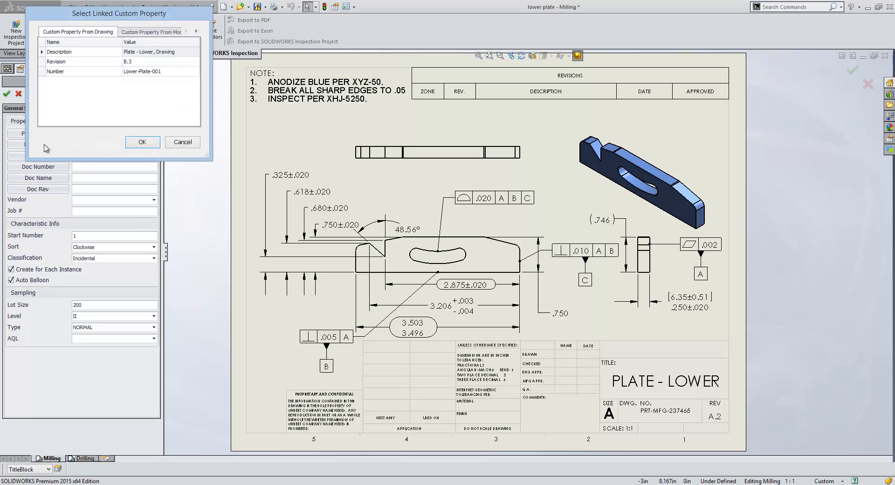
click(143, 142)
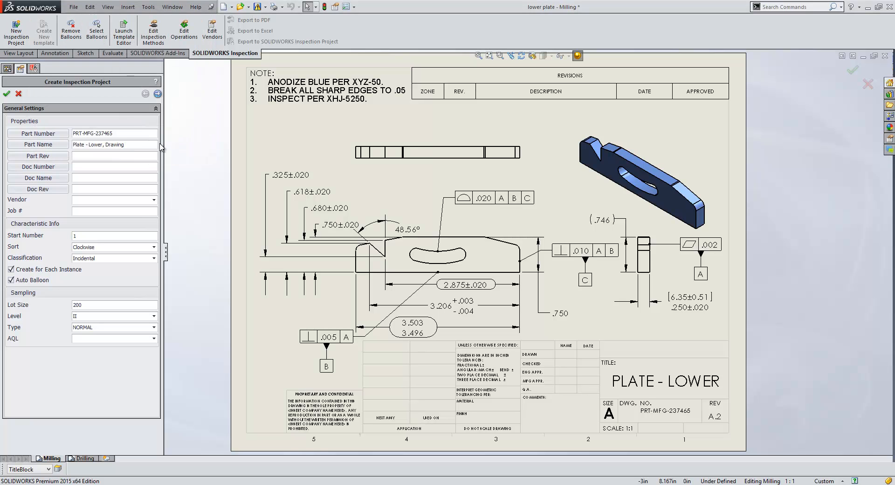
Step: Keep the default extraction settings and the by-precision tolerances in inches, and create the project with automatically ballooned characteristics
click(158, 95)
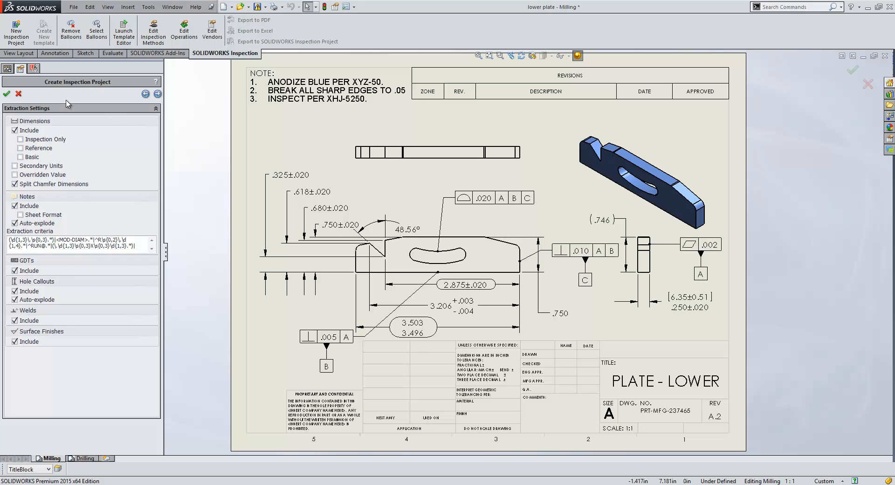
click(158, 94)
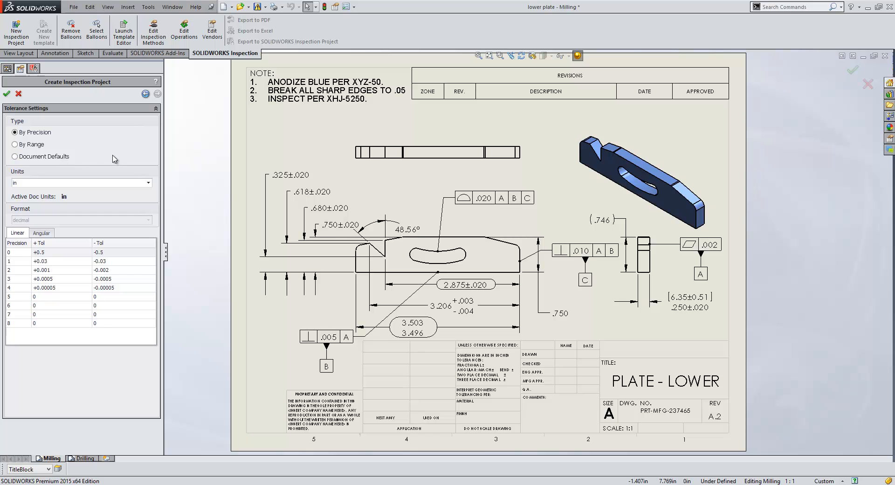
click(6, 94)
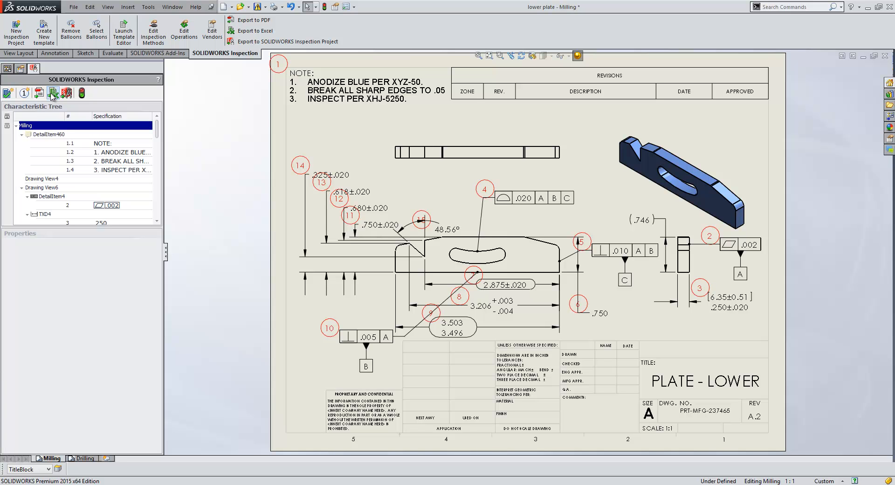
key(alt+Tab)
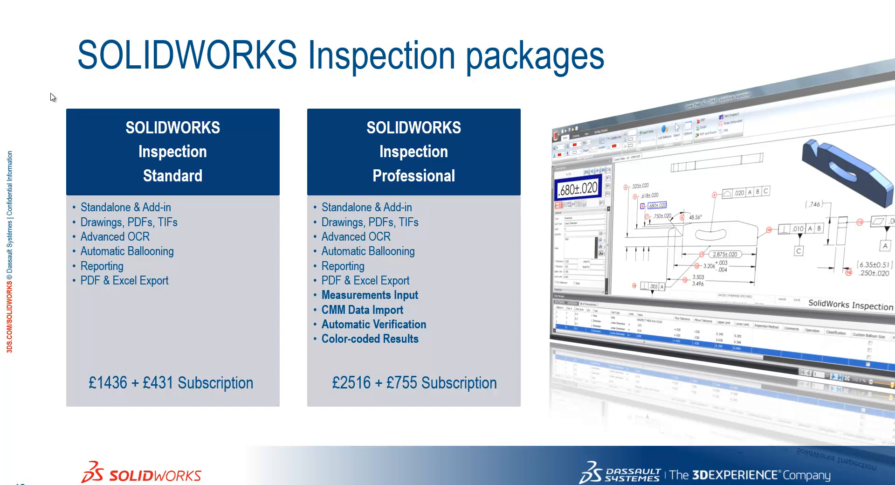
key(Right)
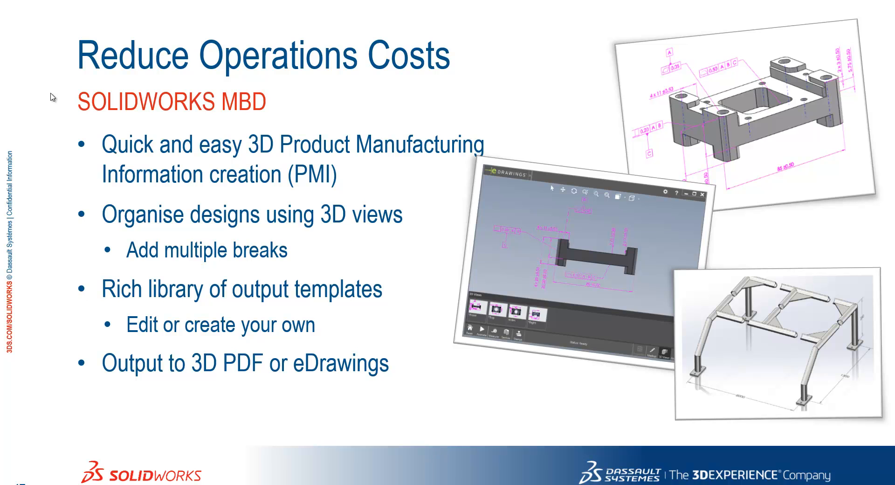